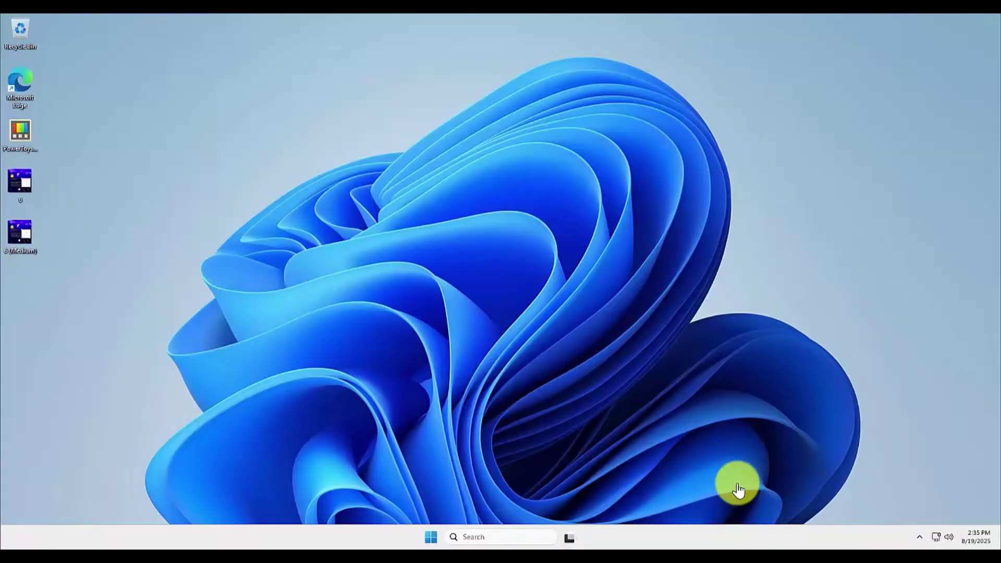
Turn on 'Automatically hide the taskbar' under Taskbar behaviors
right_click(723, 537)
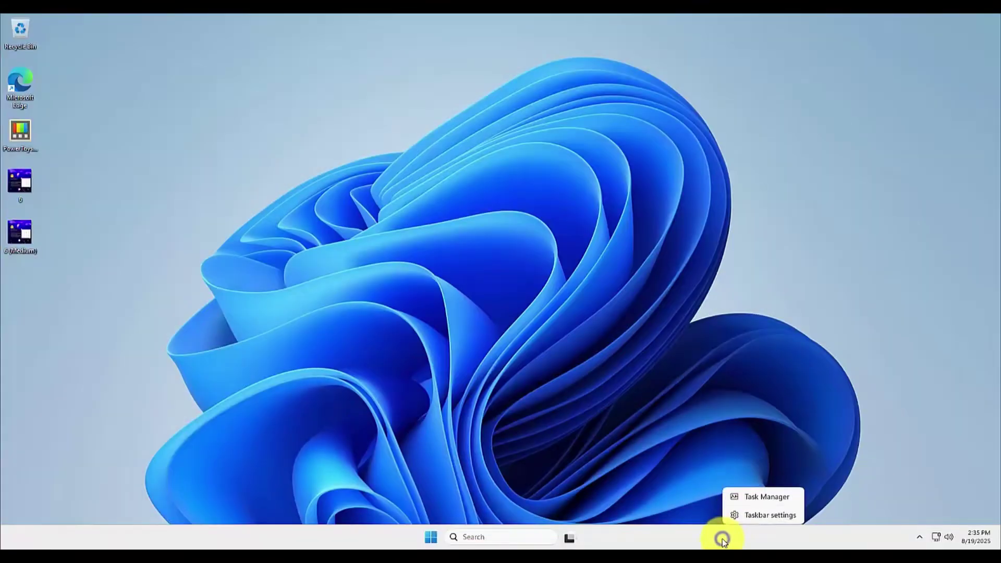
left_click(745, 515)
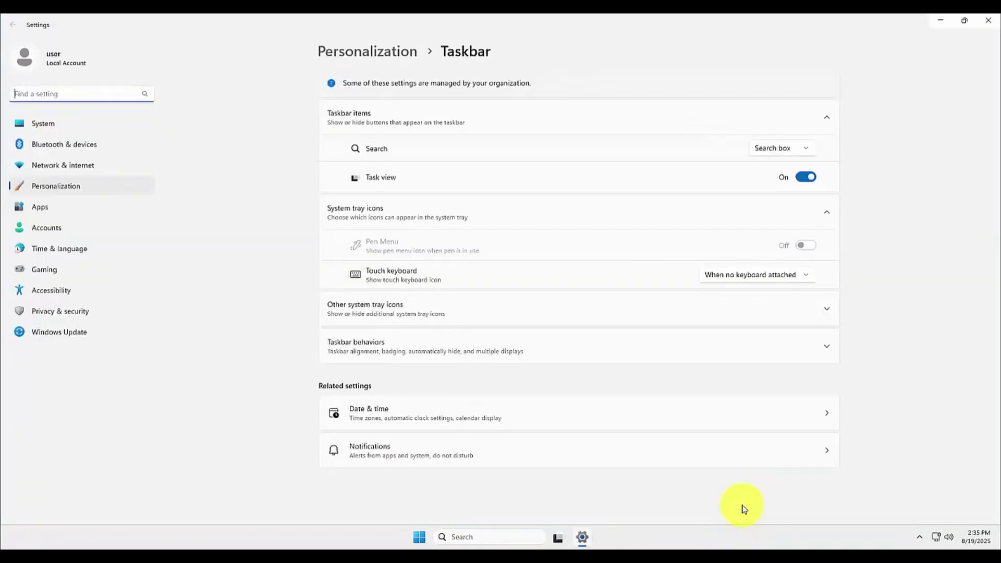
left_click(667, 359)
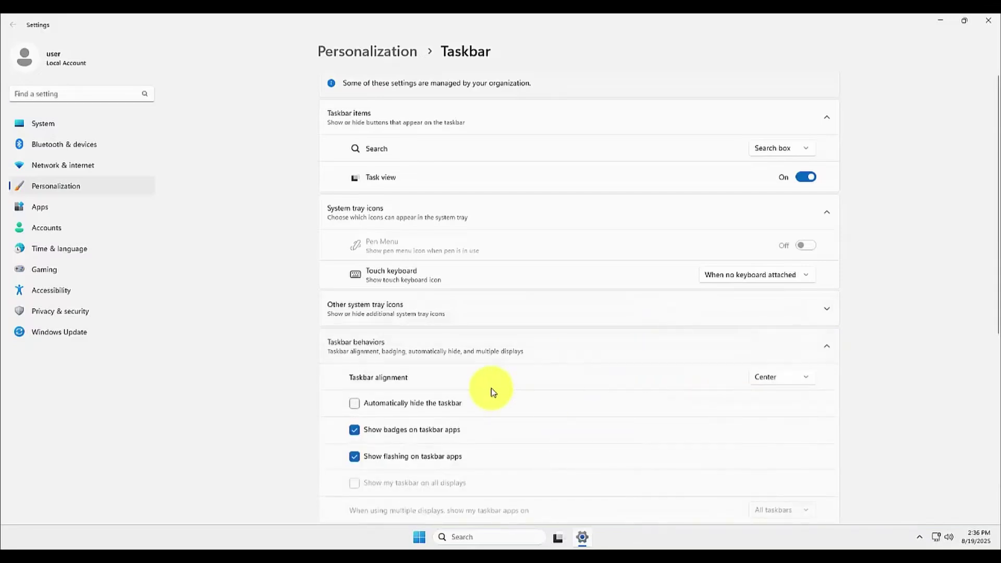
left_click(355, 405)
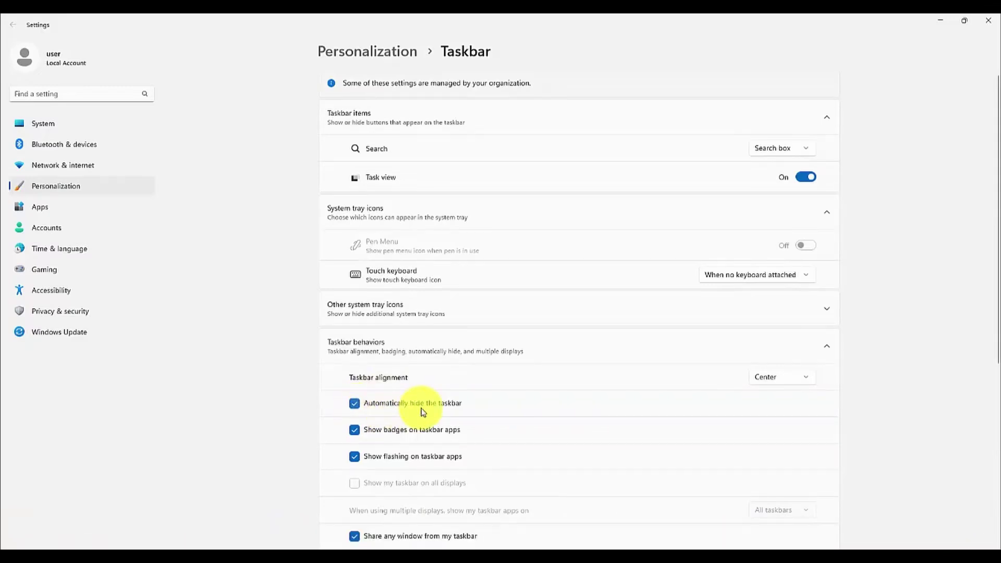
scroll(545, 415, "down", 5)
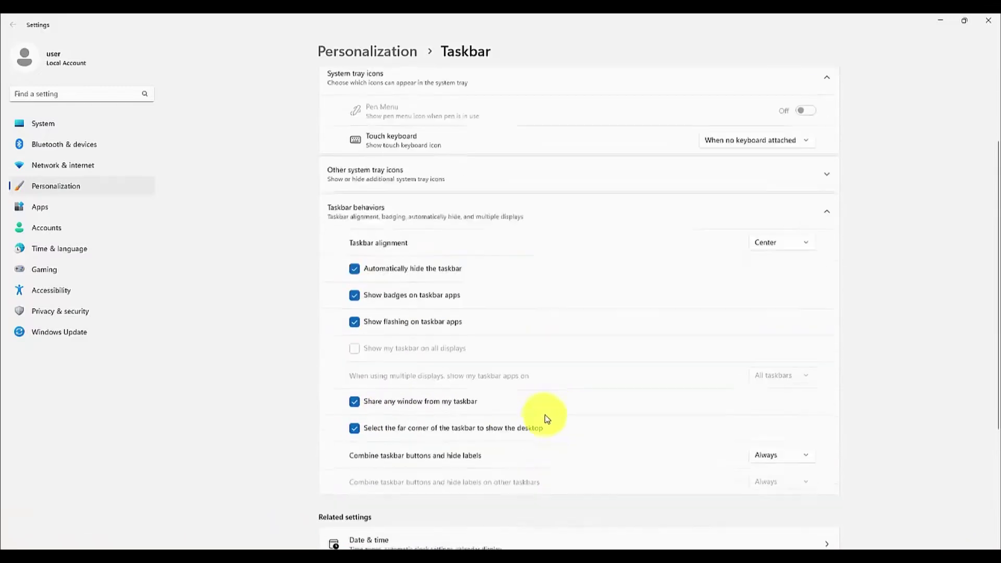
Set taskbar Search to 'Search icon only' instead of a search box
left_click(988, 21)
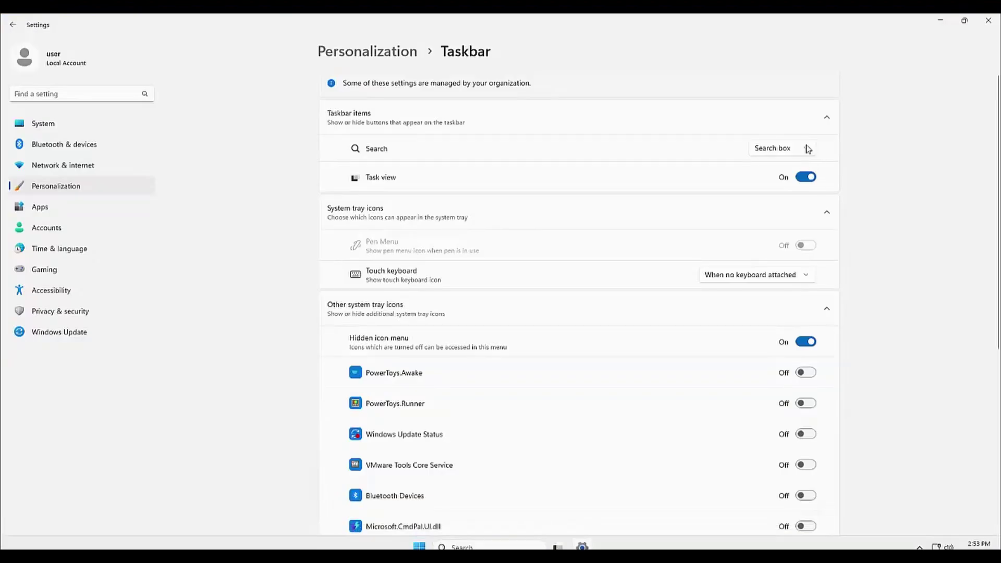
left_click(807, 150)
left_click(799, 115)
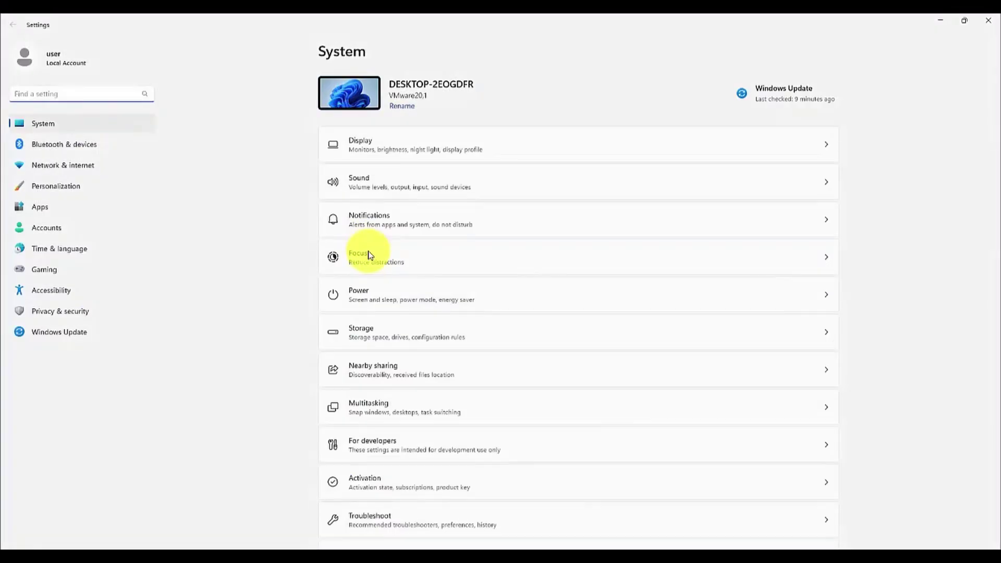
Set Windows mode to Dark in Personalization > Colors
scroll(369, 255, "down", 5)
left_click(89, 188)
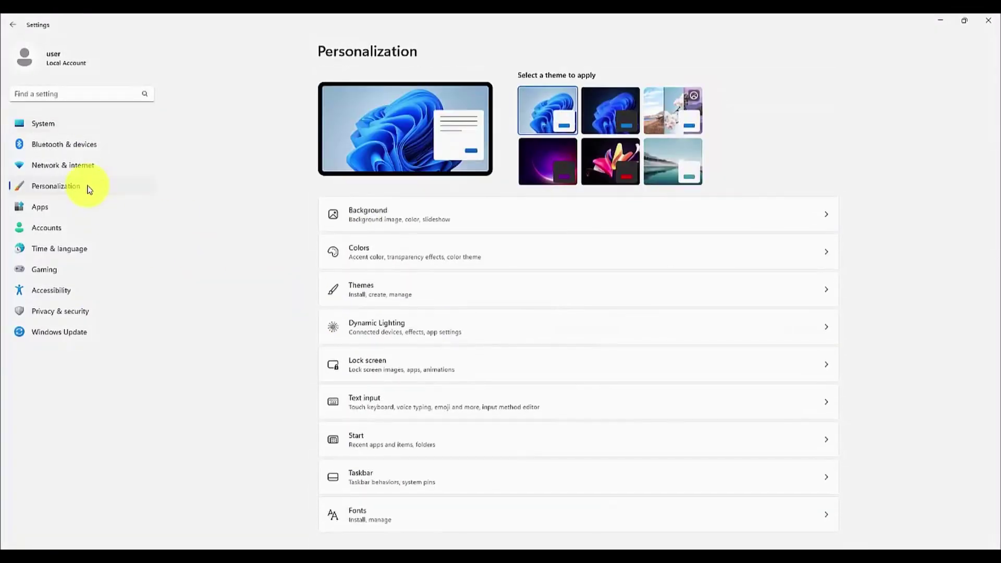
left_click(436, 258)
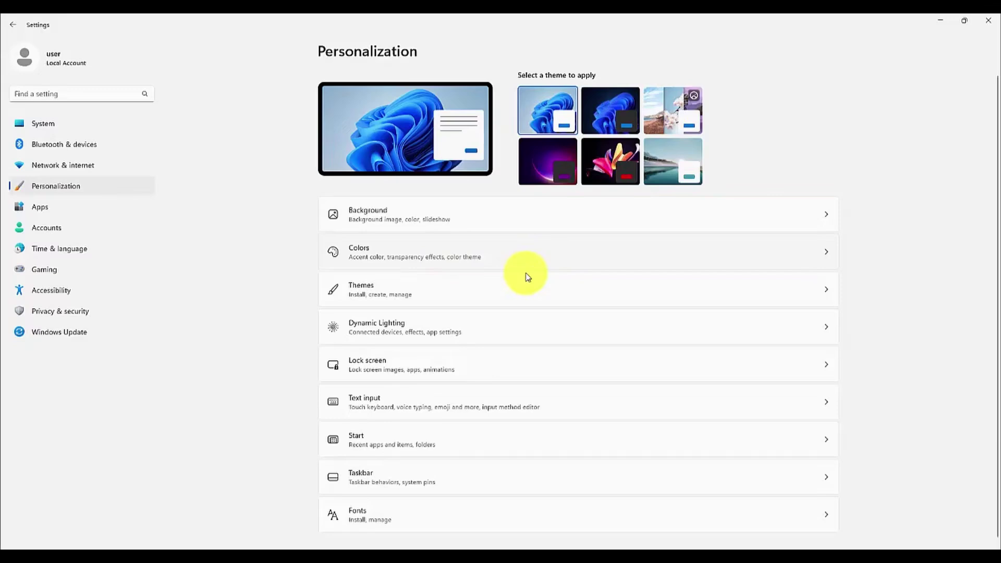
left_click(805, 192)
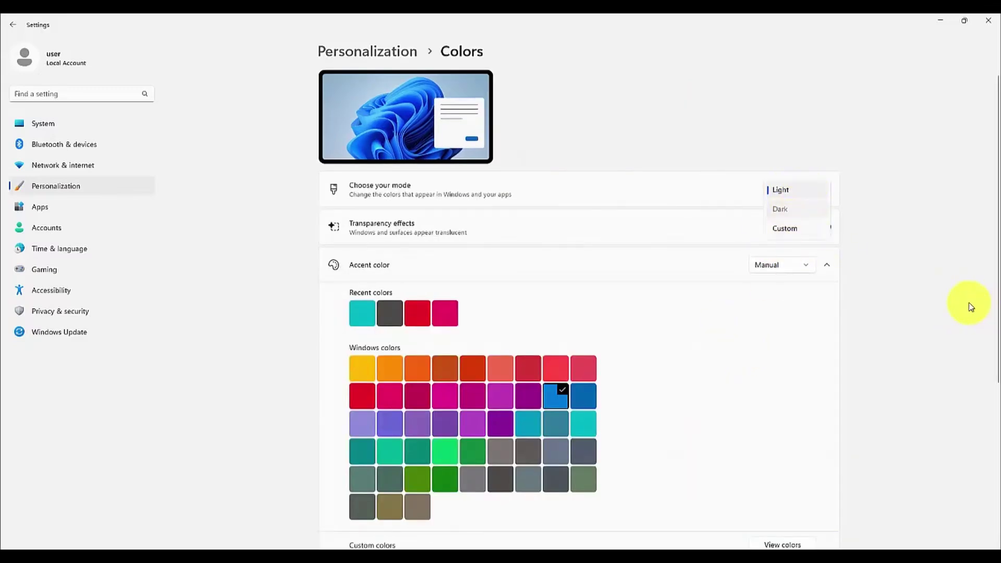
key("Return")
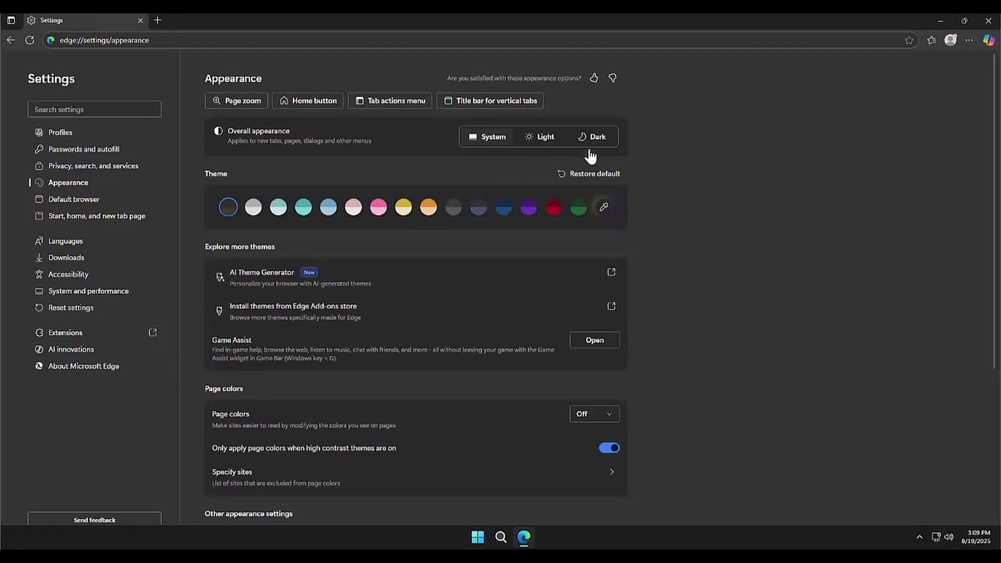
Set Edge's overall appearance to Dark and make document pages dark too
left_click(595, 138)
left_click(594, 138)
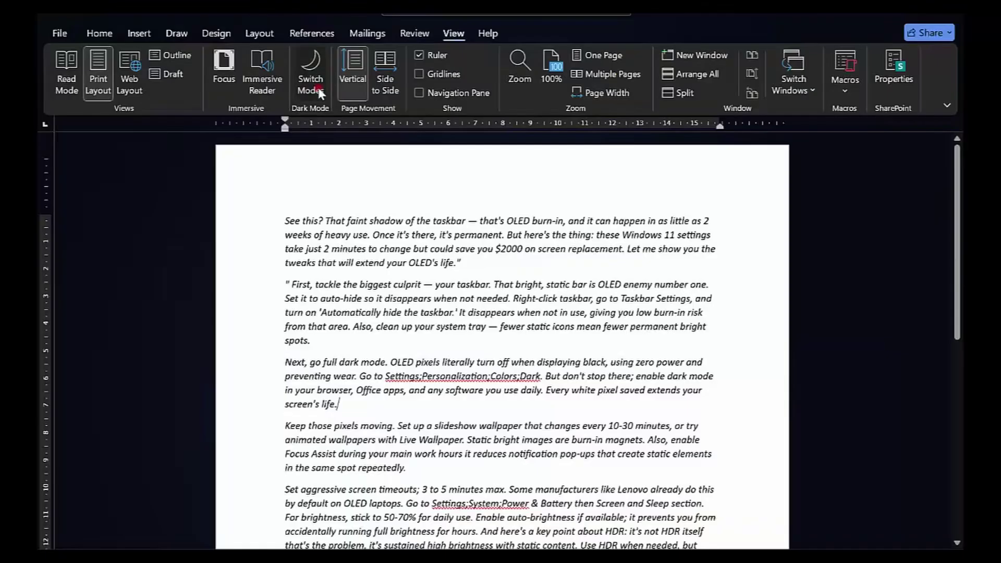
left_click(318, 88)
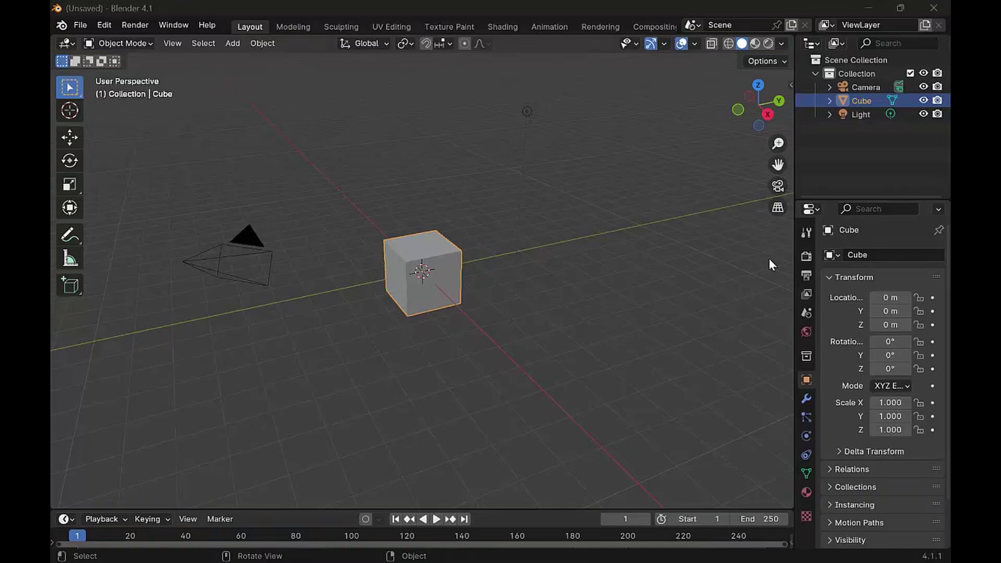
left_click(458, 286)
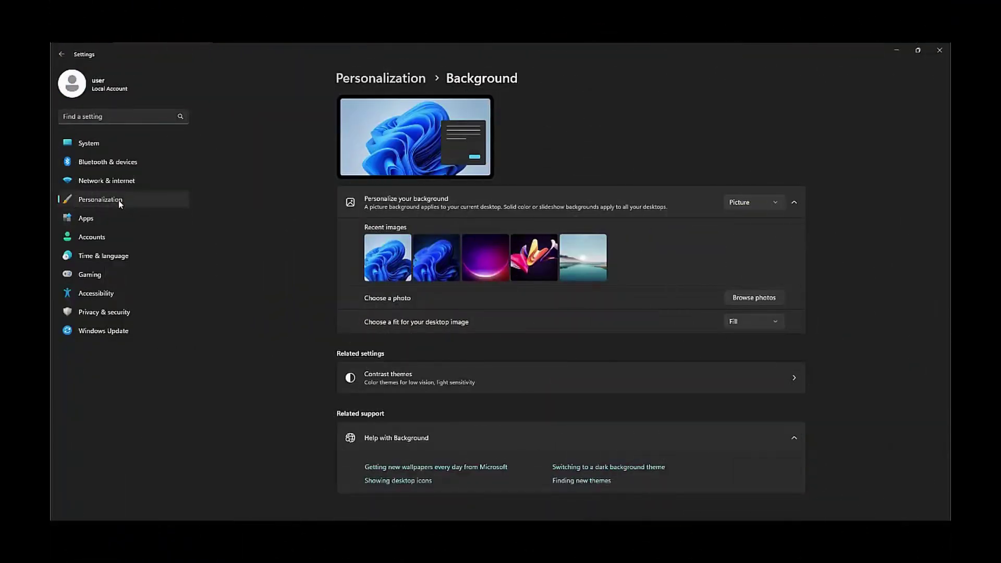
Set the desktop background to a Pictures slideshow that changes every 10 minutes
left_click(119, 203)
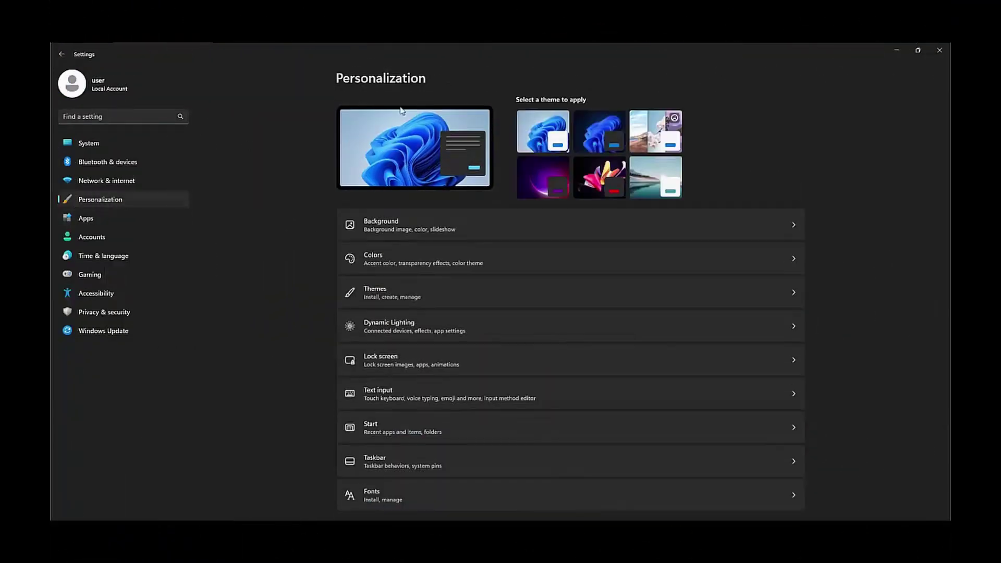
left_click(431, 233)
left_click(746, 205)
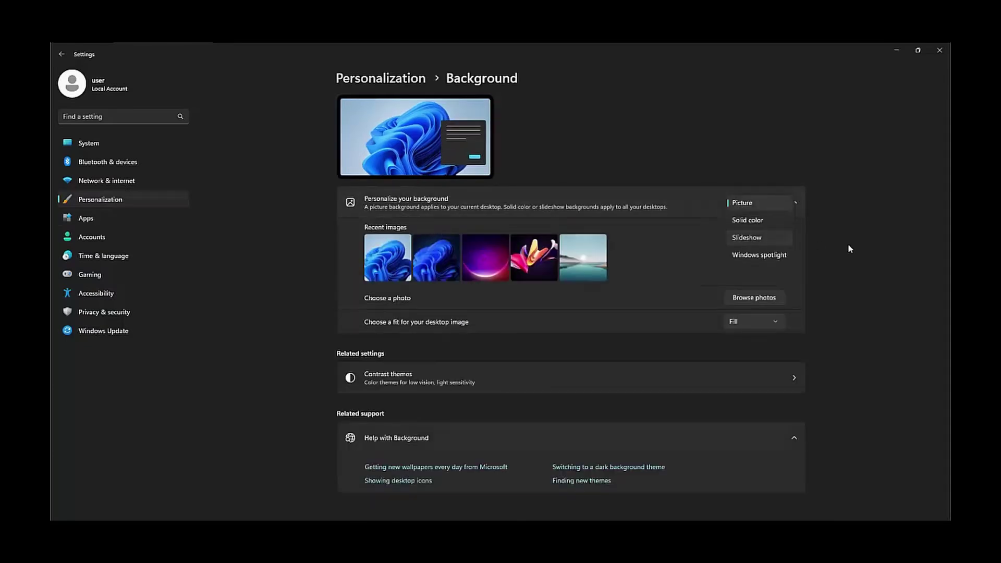
key("Return")
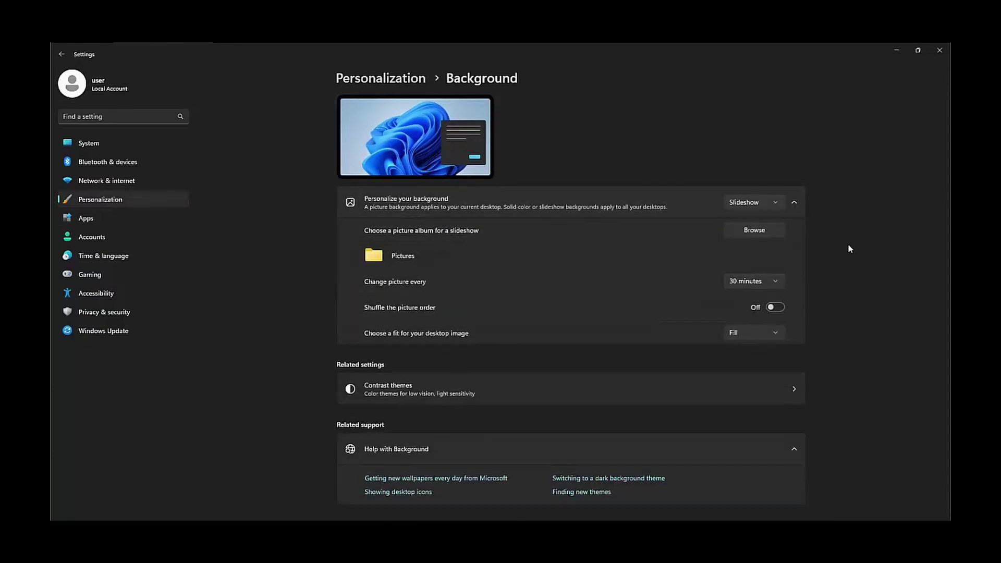
left_click(772, 282)
left_click(758, 267)
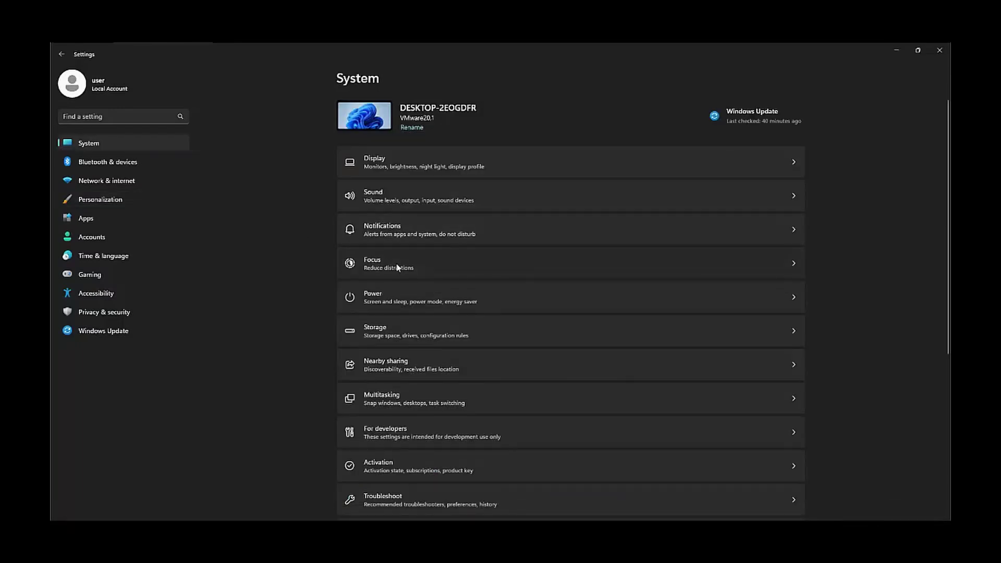
Switch all notifications off from the Focus settings
left_click(398, 268)
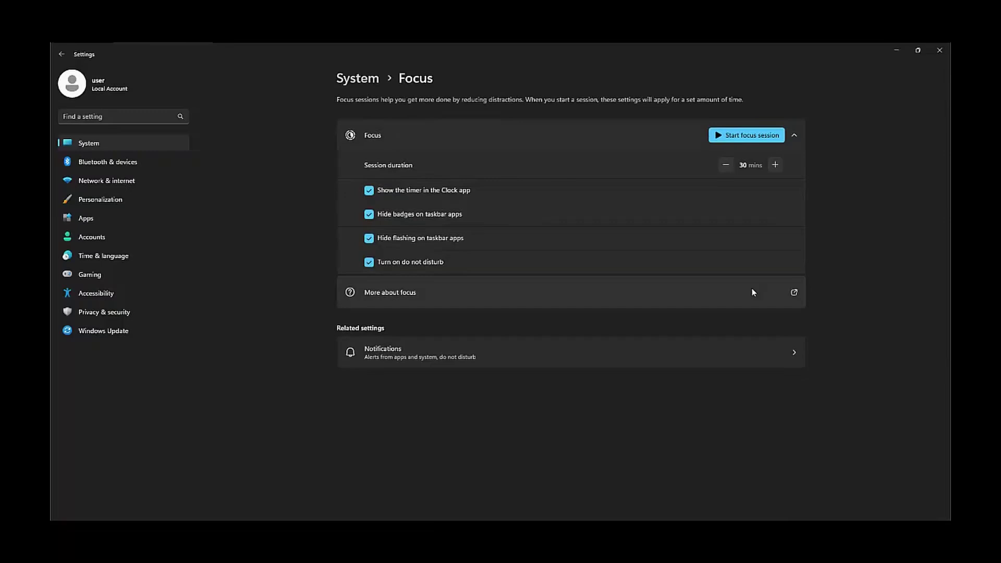
left_click(777, 360)
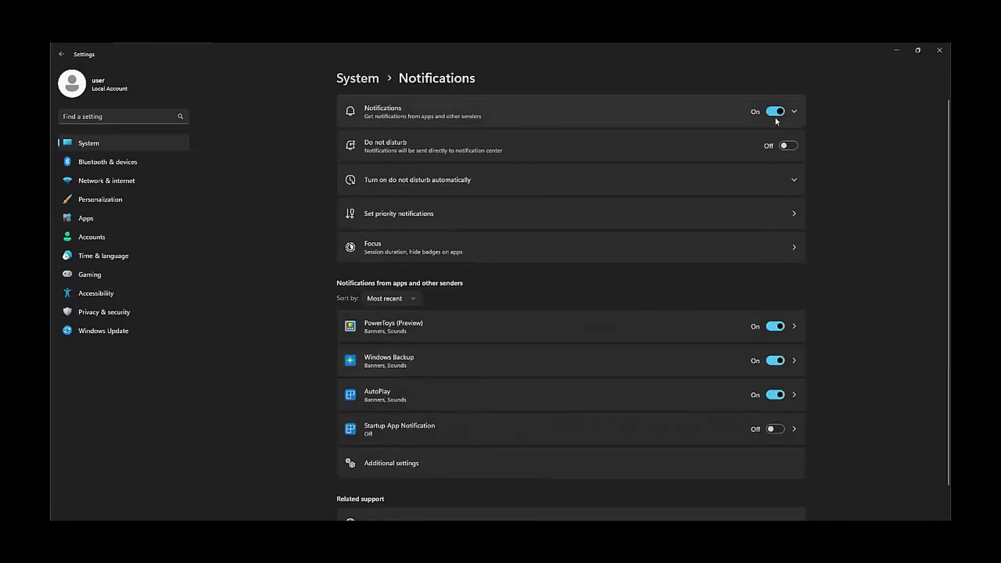
left_click(776, 115)
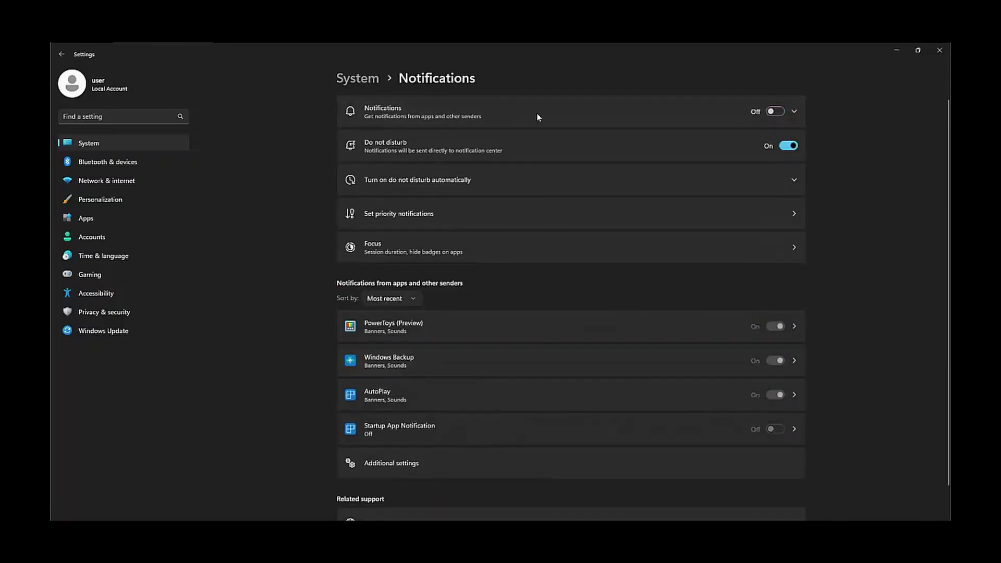
Start a 30-minute focus session from System > Focus
left_click(357, 78)
left_click(601, 266)
left_click(749, 140)
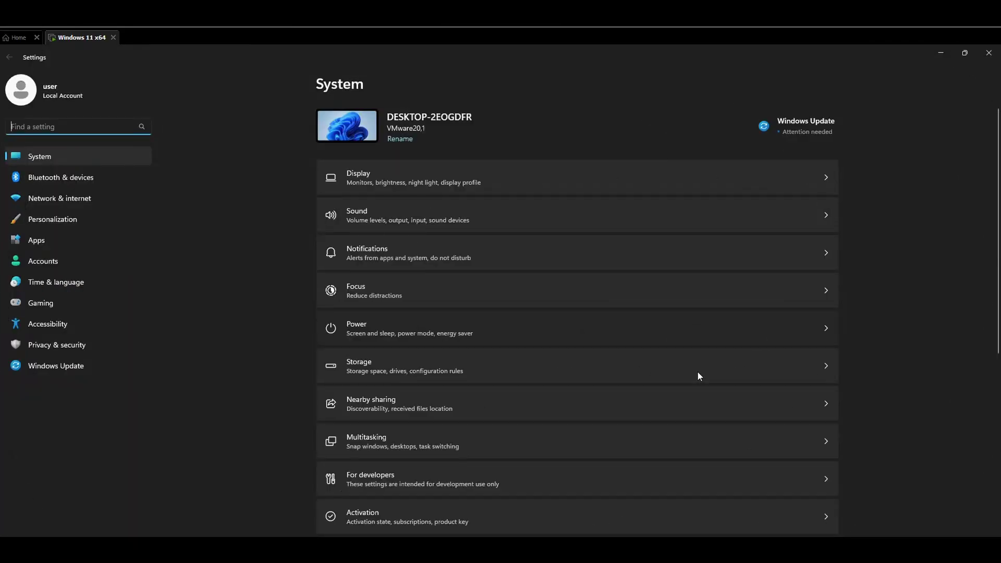
Set the plugged-in 'Turn my screen off after' timeout to 3 minutes
left_click(825, 329)
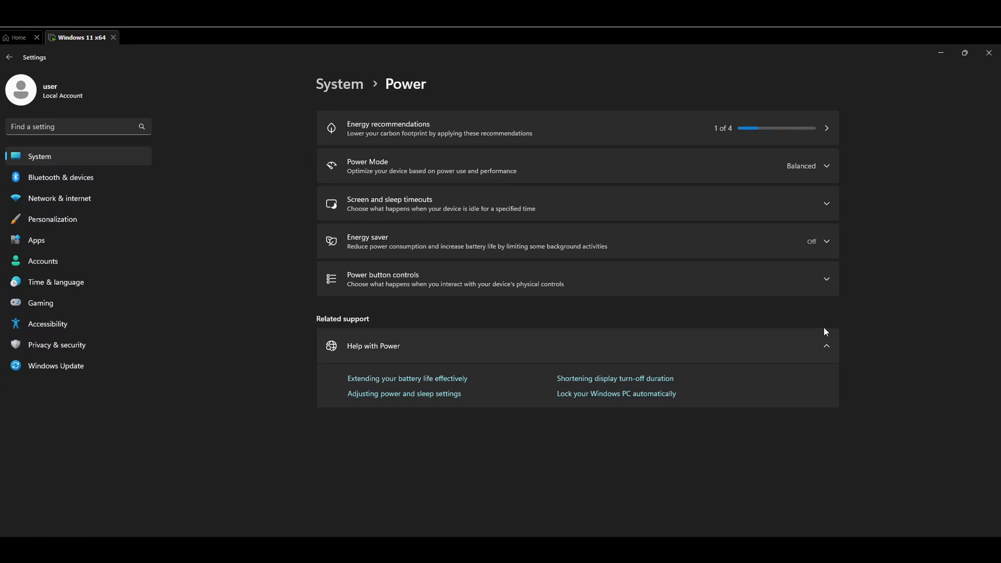
left_click(823, 203)
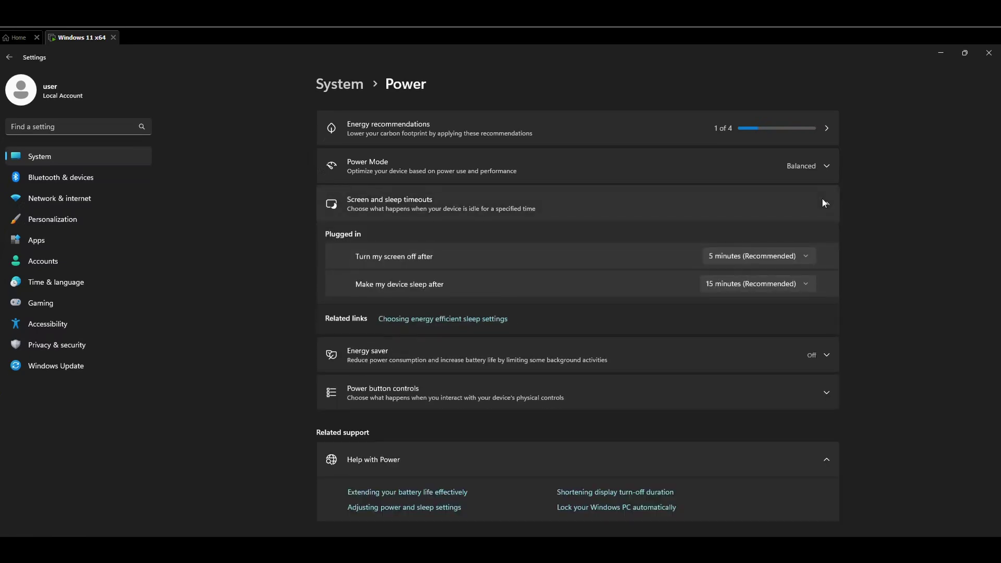
left_click(777, 255)
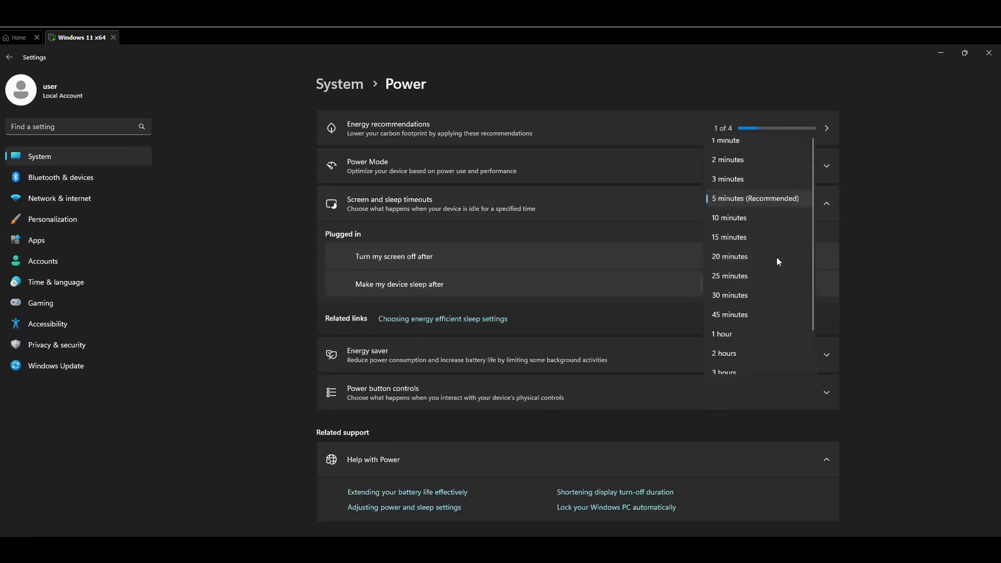
left_click(744, 180)
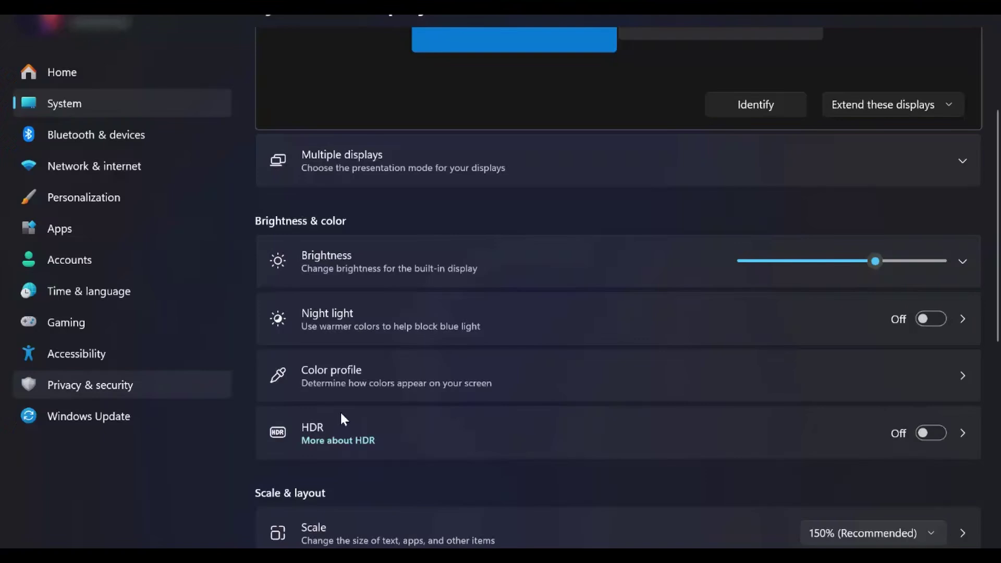
Switch HDR on for the internal display
left_click(459, 434)
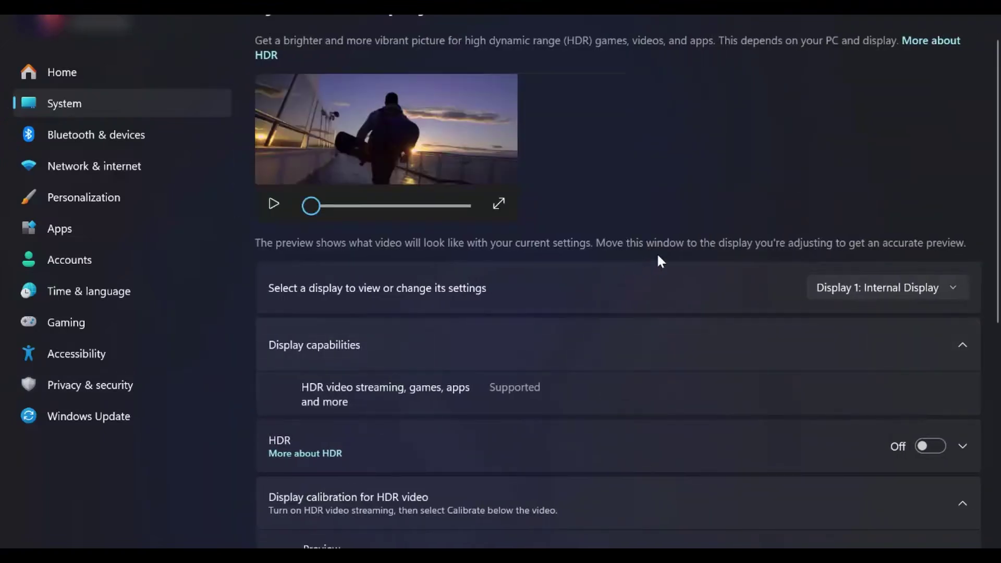
scroll(680, 267, "down", 5)
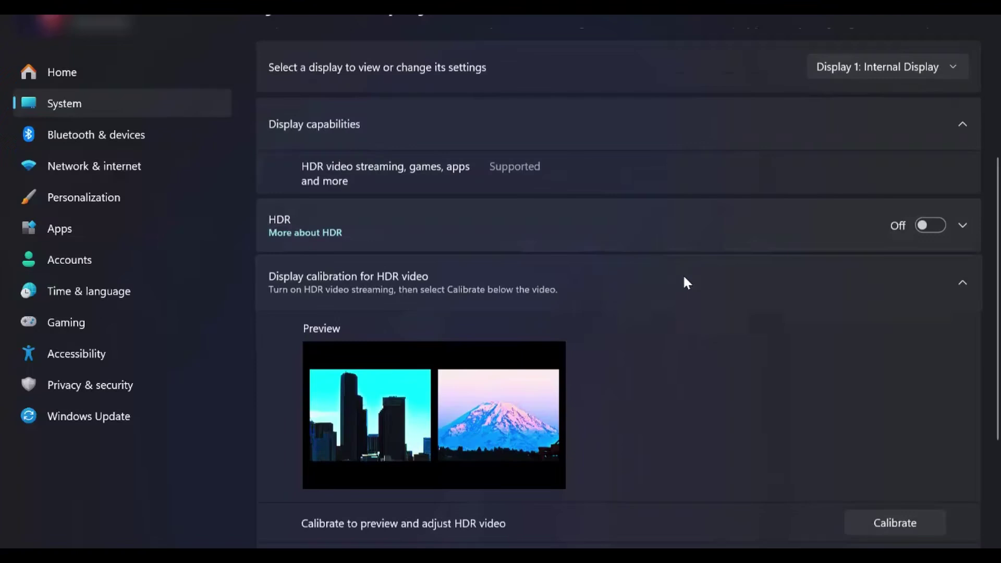
scroll(684, 281, "down", 3)
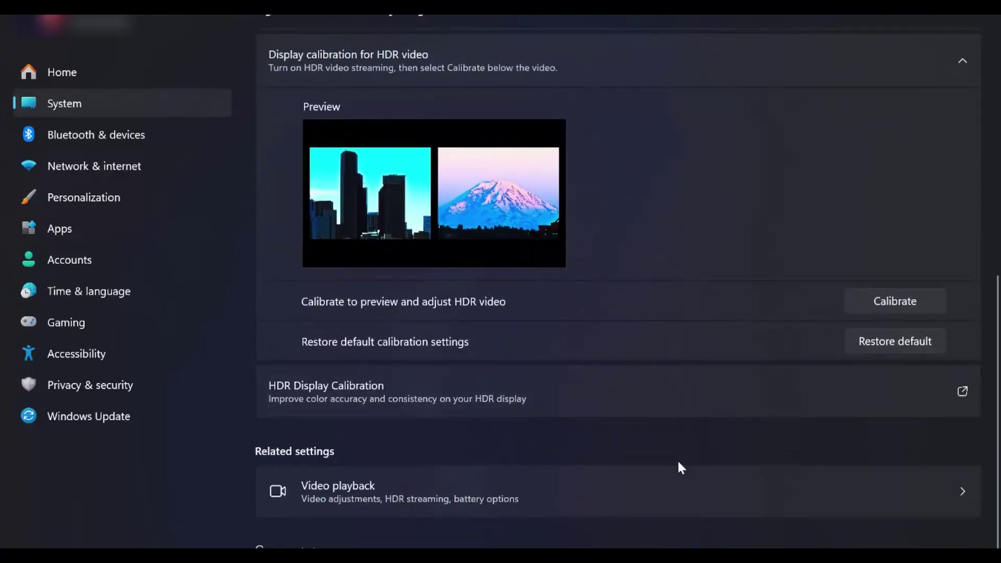
scroll(686, 454, "up", 4)
left_click(931, 248)
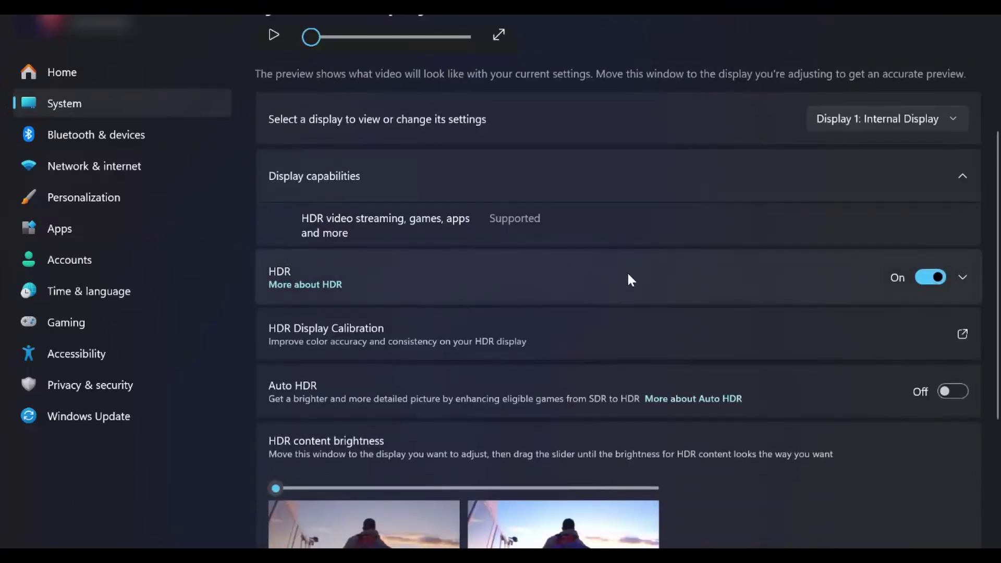
Set notifications to dismiss after 5 seconds in Accessibility > Visual effects
scroll(676, 297, "down", 2)
scroll(683, 277, "down", 3)
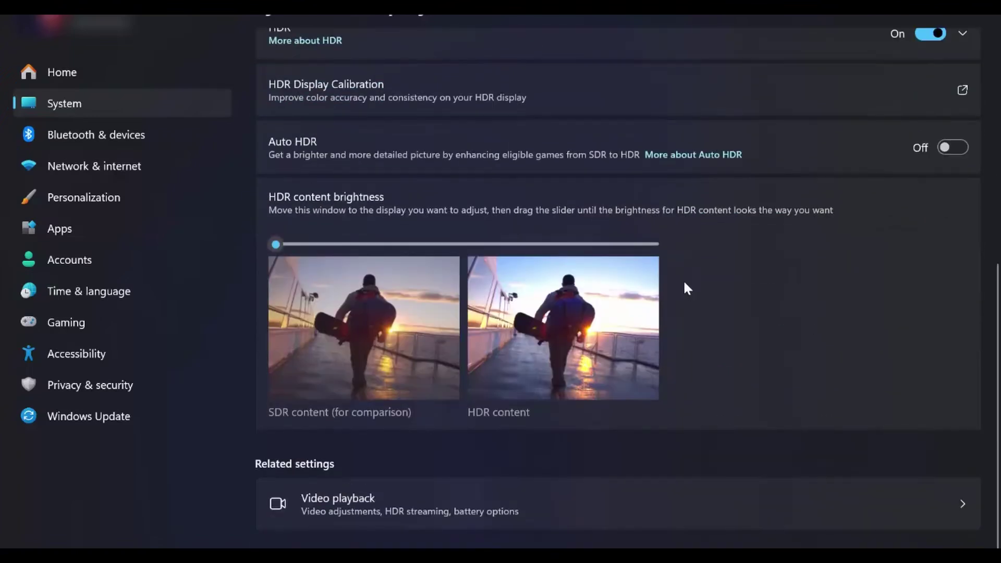
scroll(493, 246, "up", 2)
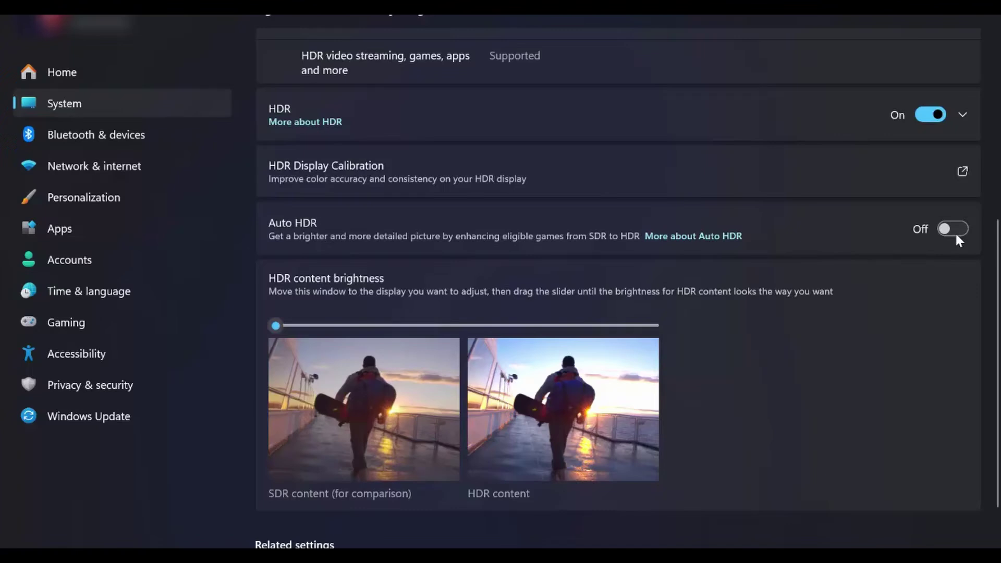
scroll(848, 304, "down", 2)
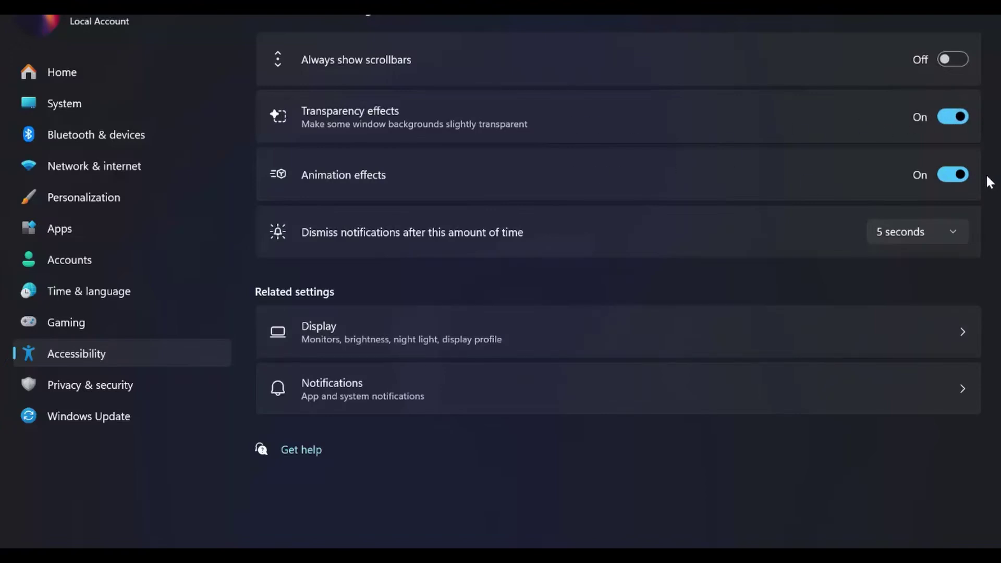
left_click(886, 230)
left_click(904, 233)
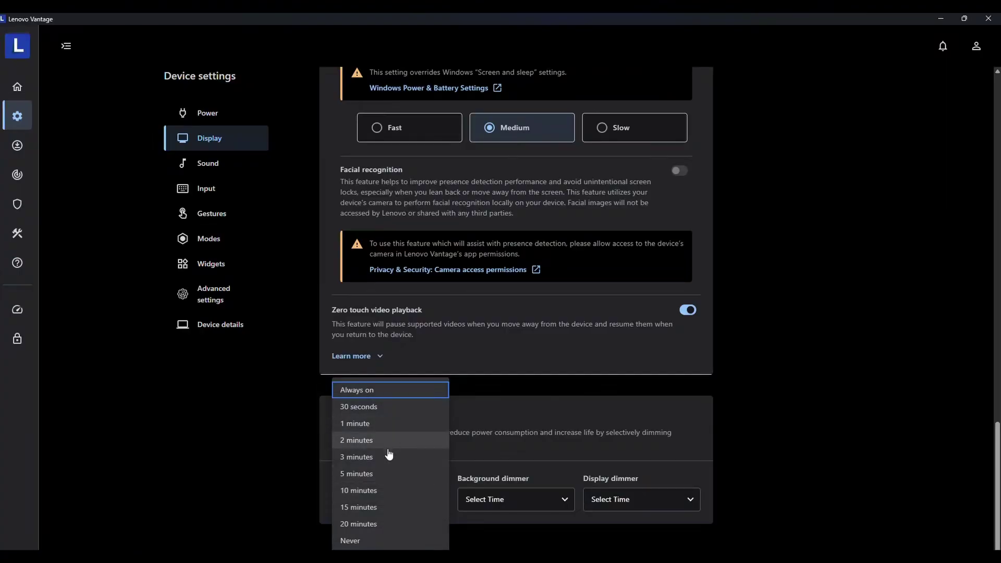
Set OLED dimmers: taskbar 5 minutes, background 2 minutes, display 3 minutes
left_click(389, 474)
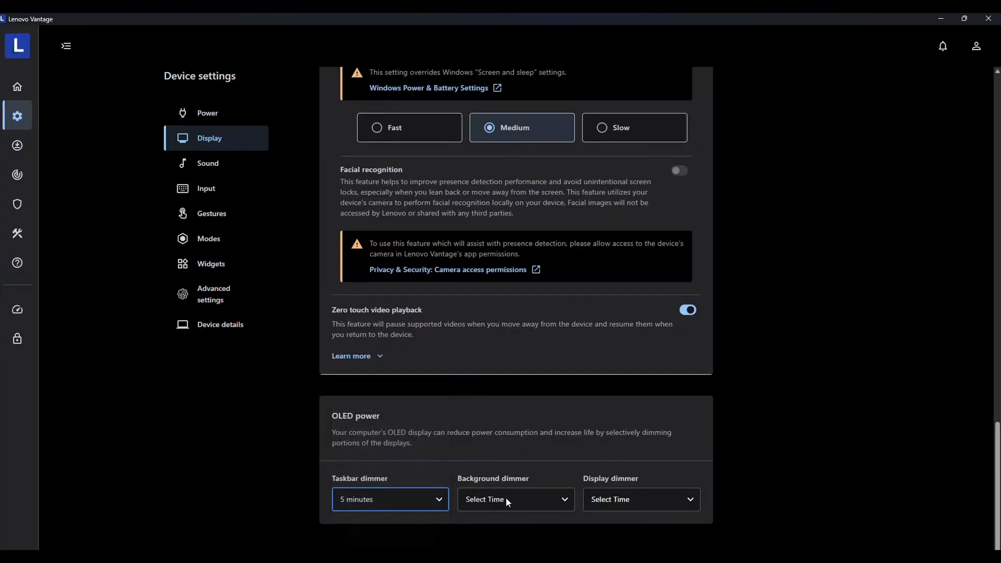
left_click(518, 501)
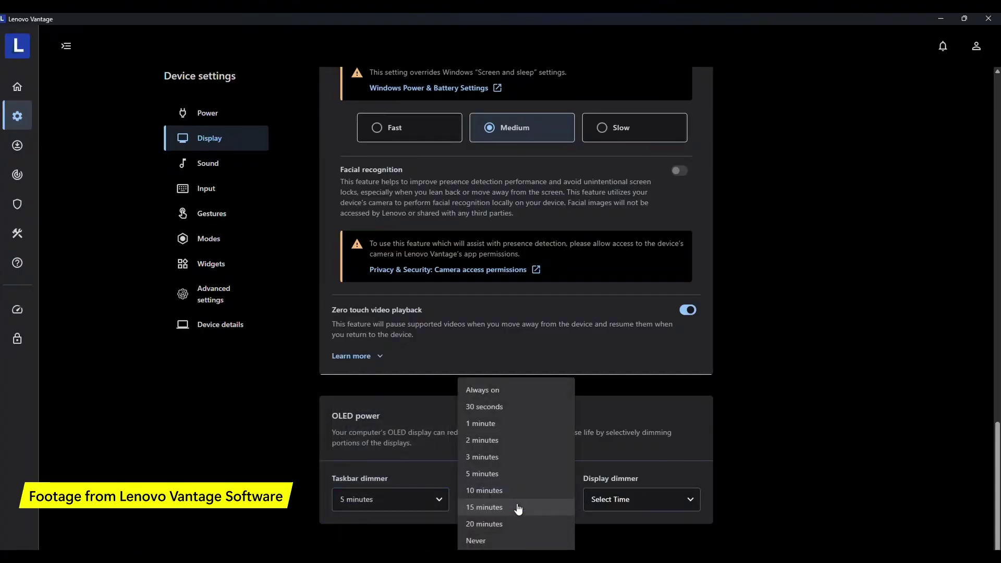
left_click(506, 444)
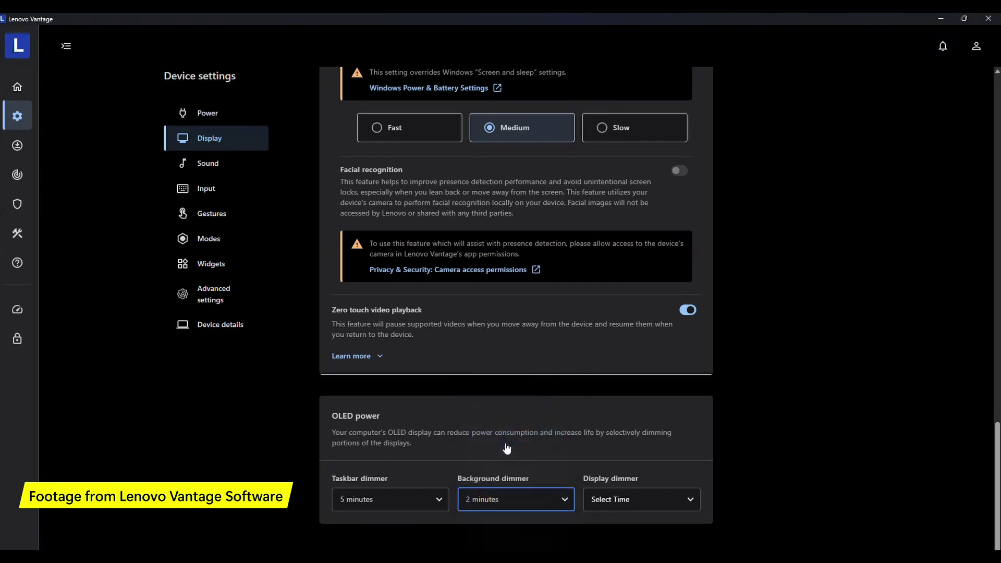
left_click(622, 501)
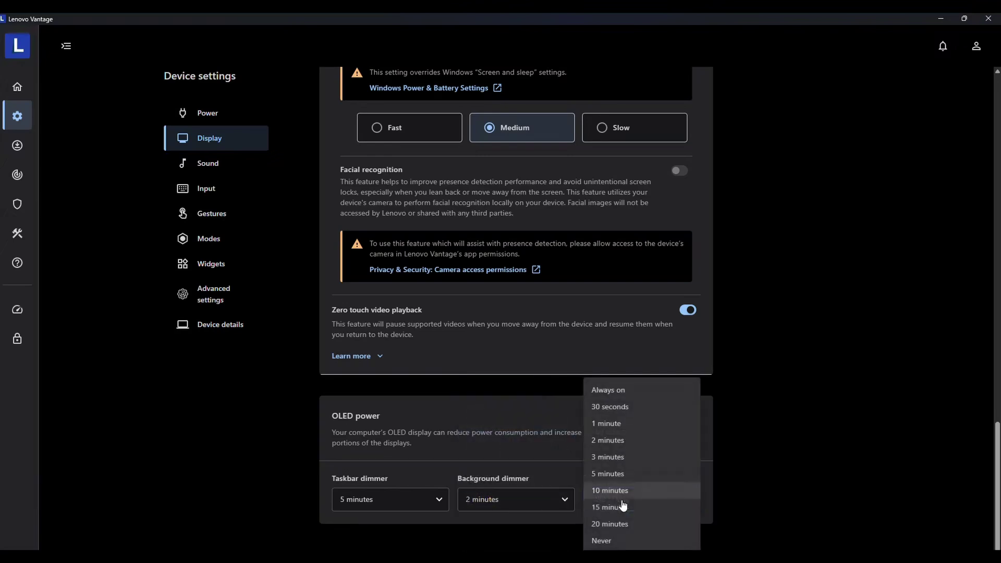
left_click(621, 458)
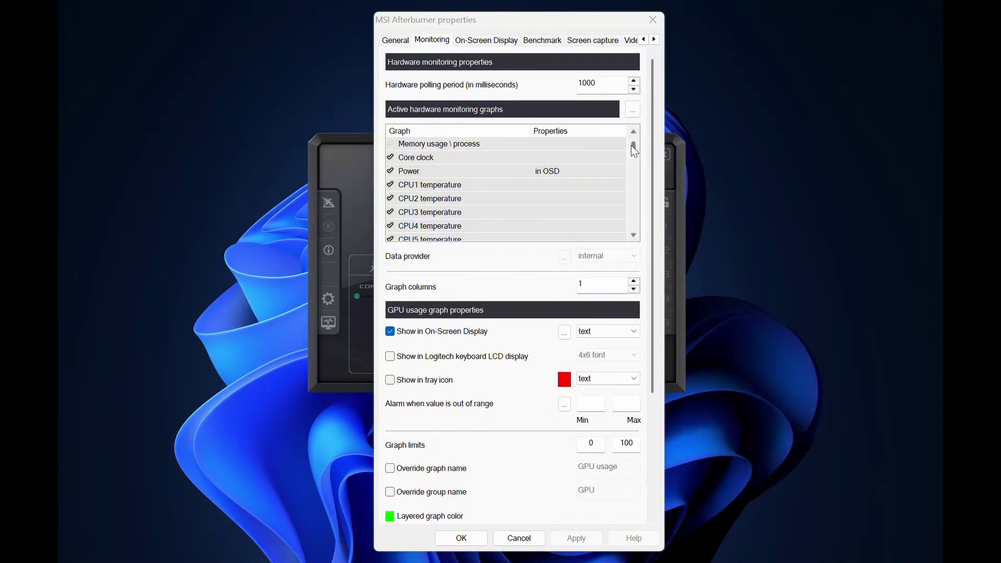
Move the Afterburner properties dialog lower and show the On-Screen Display settings
left_click_drag(631, 145, 631, 207)
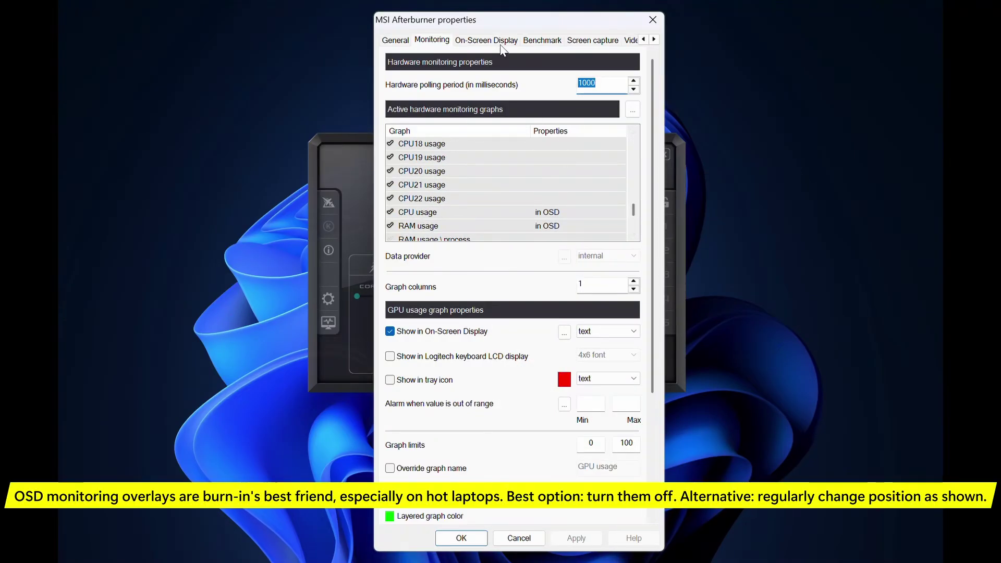
left_click_drag(616, 23, 627, 69)
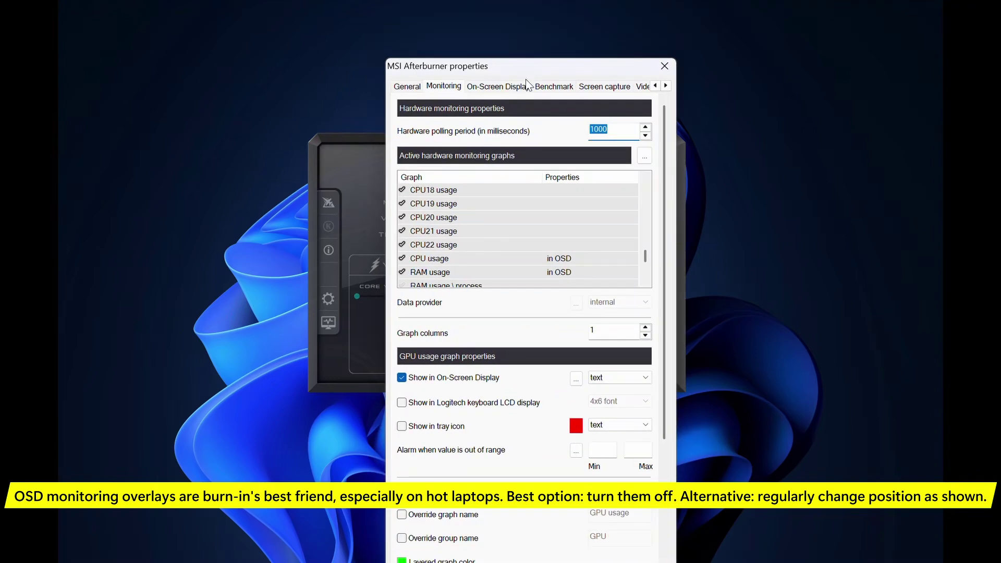
left_click(504, 87)
Drag the RTSS overlay to the bottom-left corner, then return to On-Screen Display settings
left_click(623, 404)
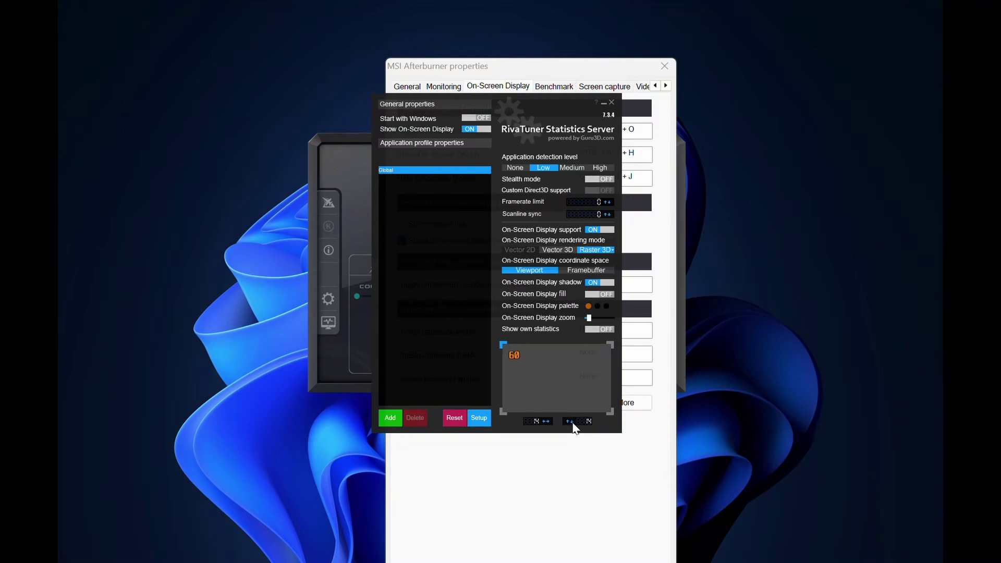
left_click_drag(514, 358, 600, 363)
left_click(611, 103)
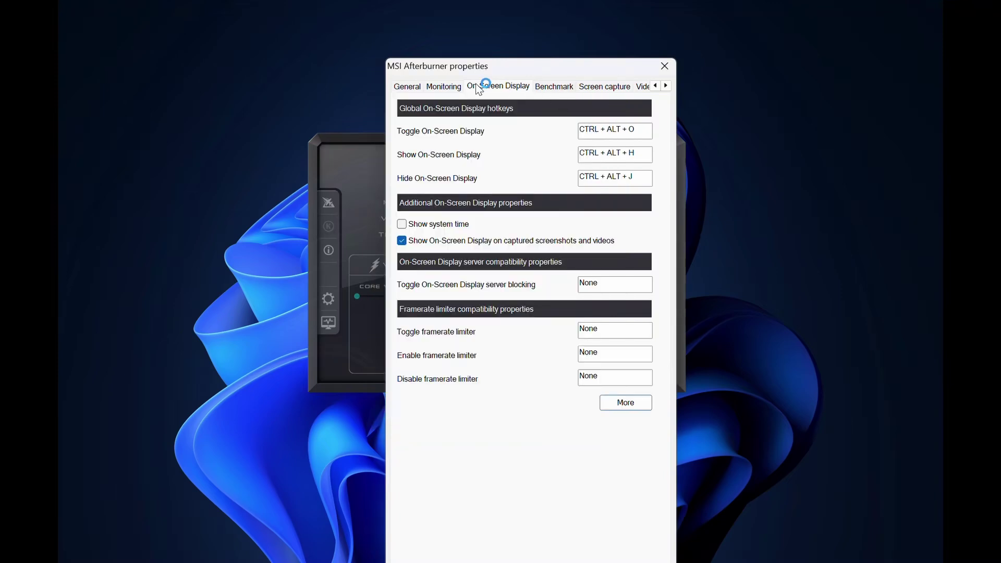
left_click(452, 89)
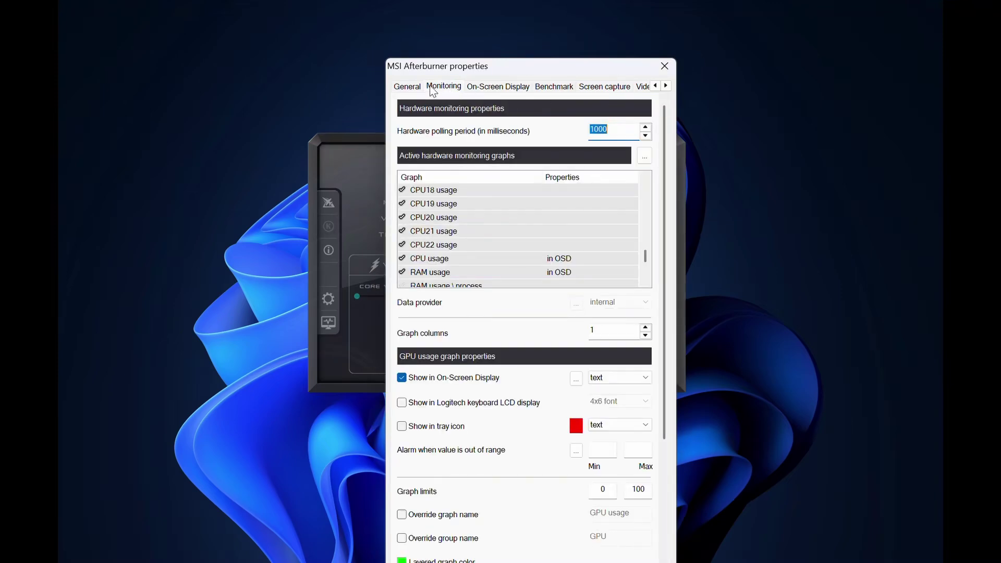
left_click(492, 90)
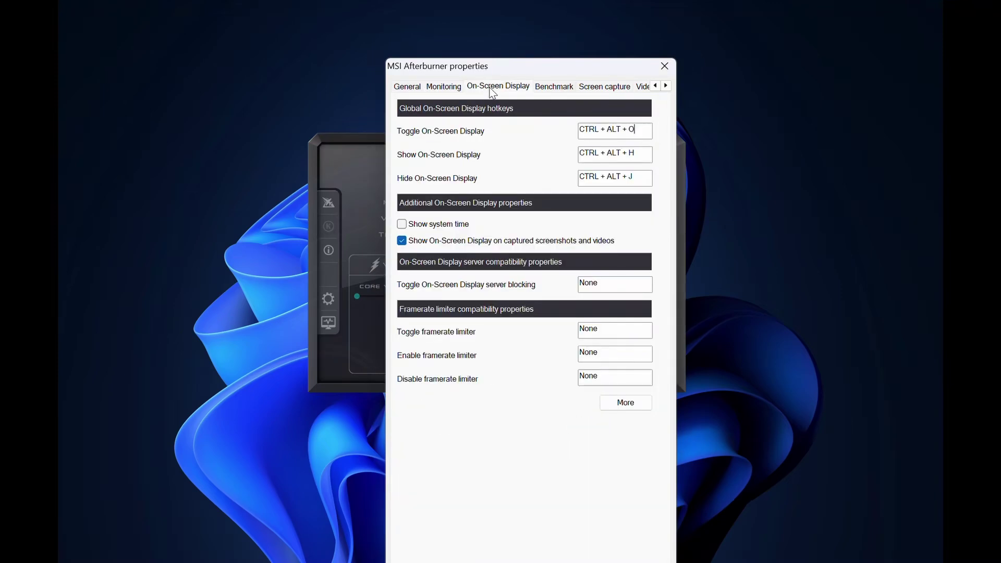